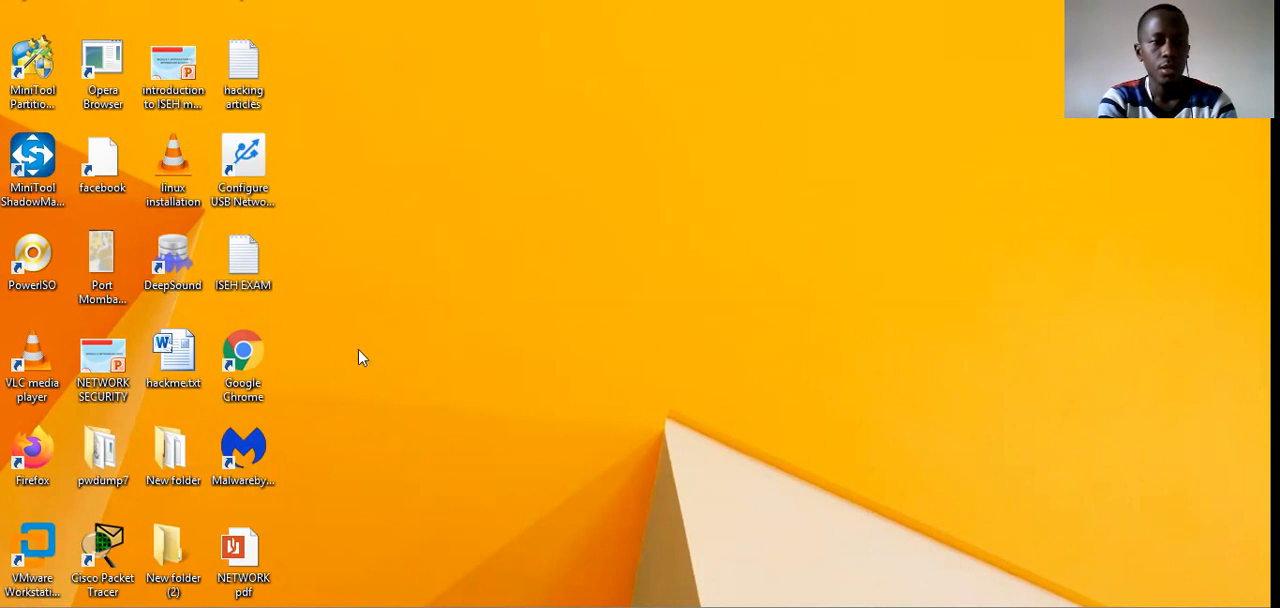
Step: Launch Cisco Packet Tracer, reduce its maximized window to a smaller size and reposition it on the desktop
double_click(123, 552)
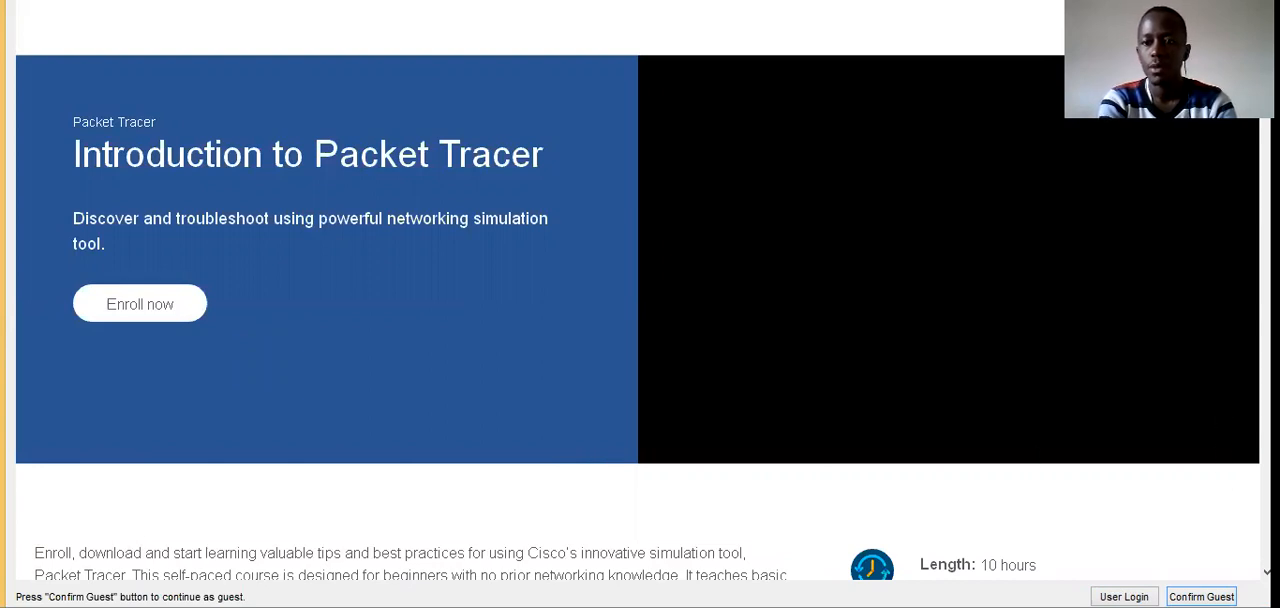
scroll(640, 300, "down", 2)
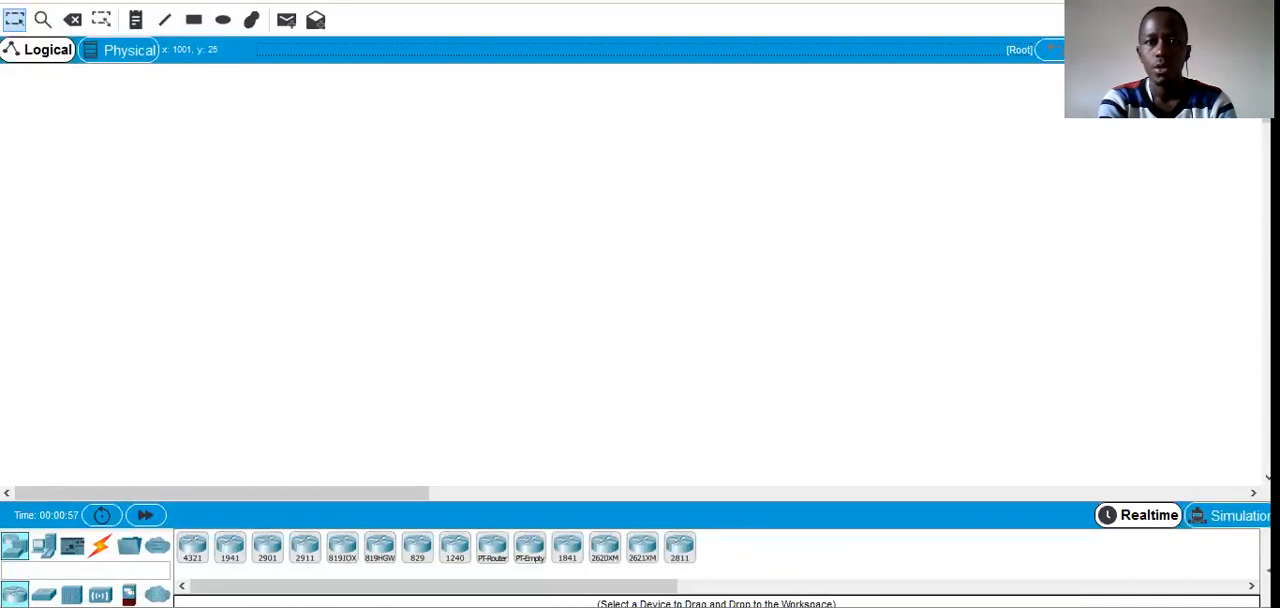
left_click(1205, 4)
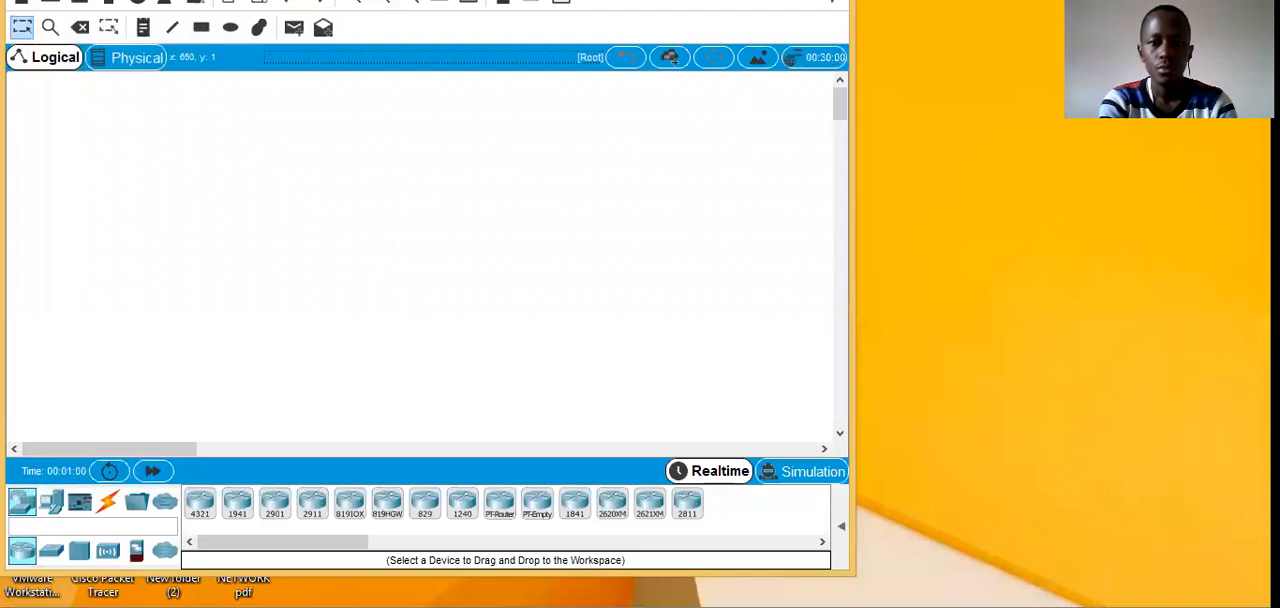
left_click_drag(430, 1, 473, 18)
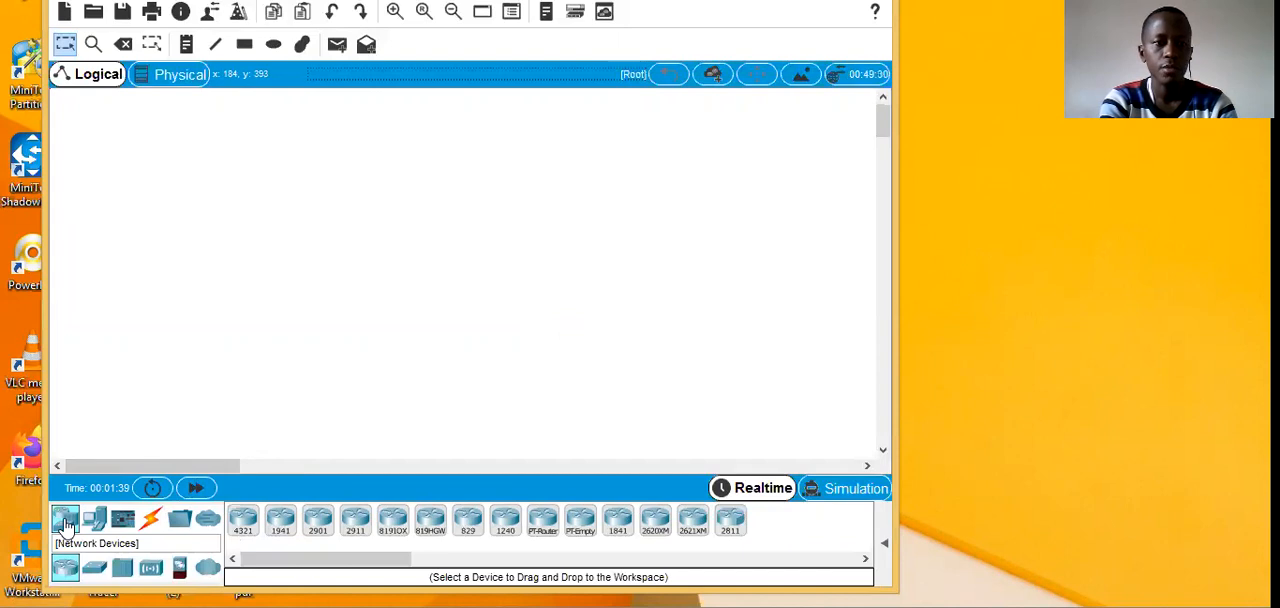
Step: Place a 2960 switch in the middle of the empty logical workspace
left_click(105, 576)
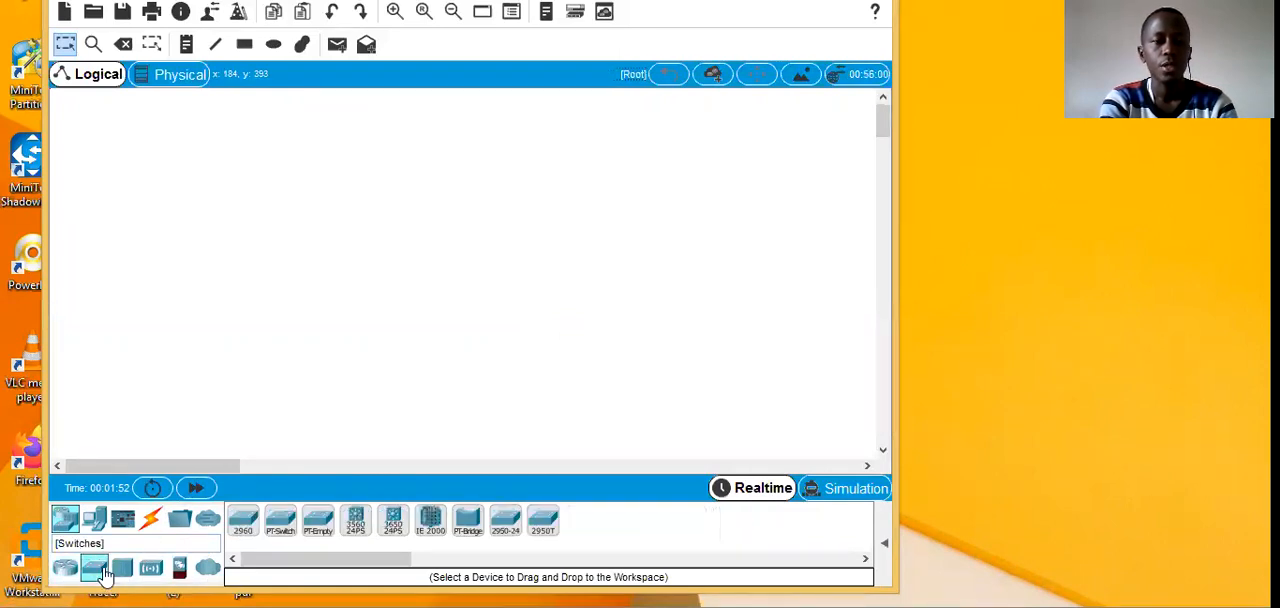
left_click(246, 522)
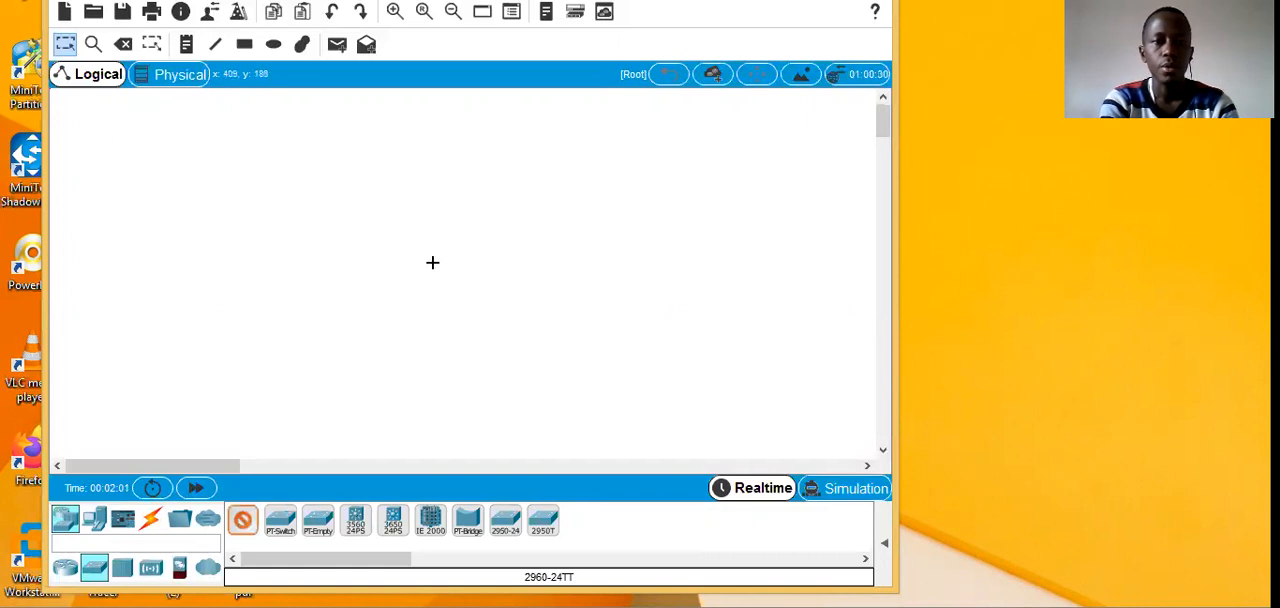
left_click(433, 265)
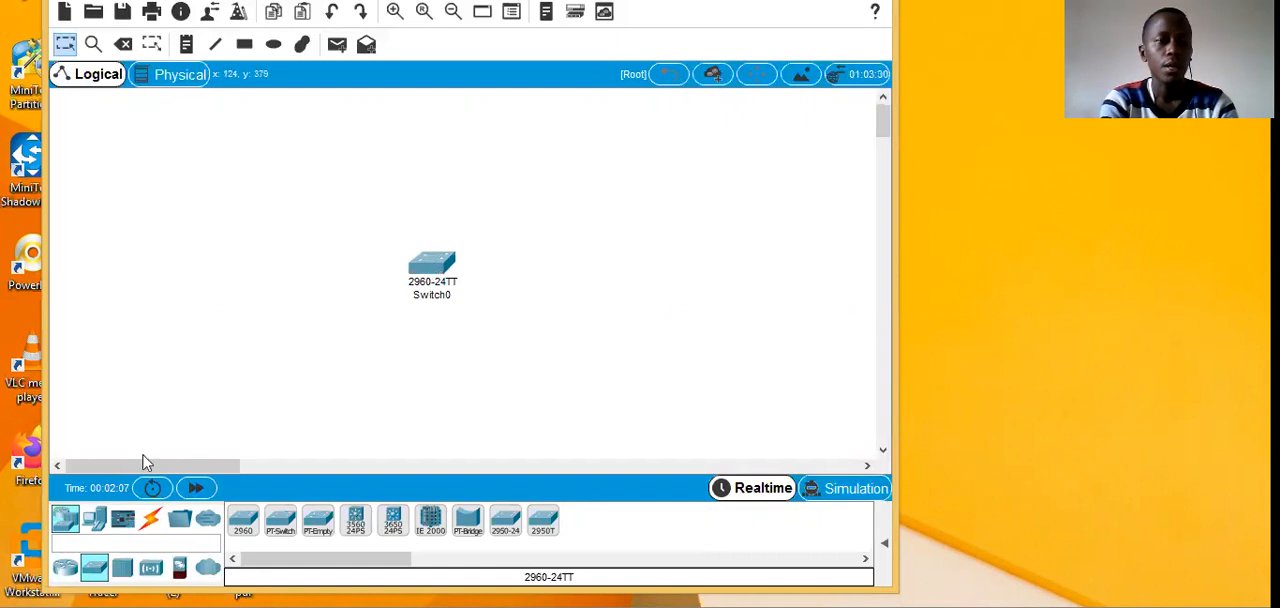
Step: Add two PCs to the workspace, one below the switch and one to its left
left_click(92, 521)
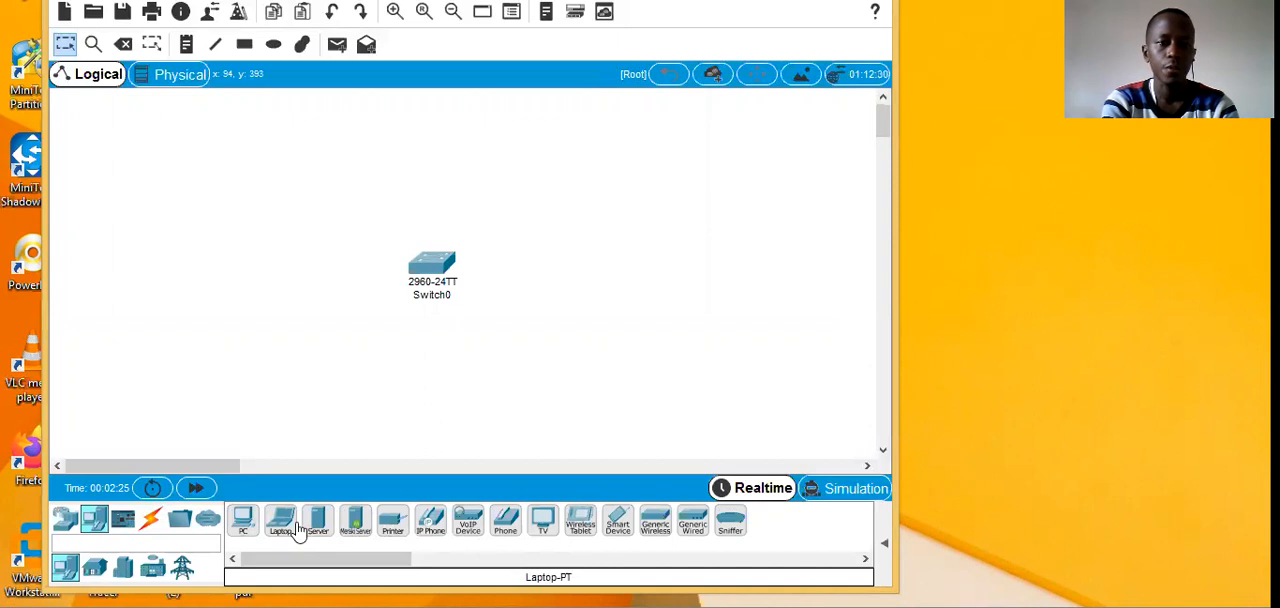
left_click(242, 522)
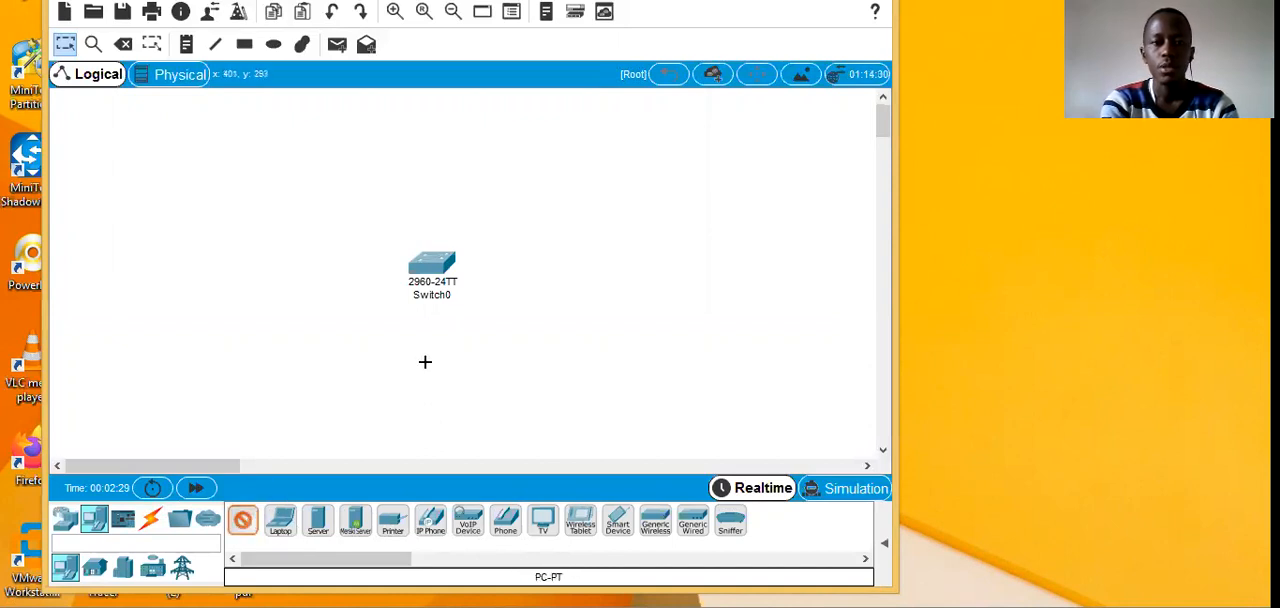
left_click(424, 362)
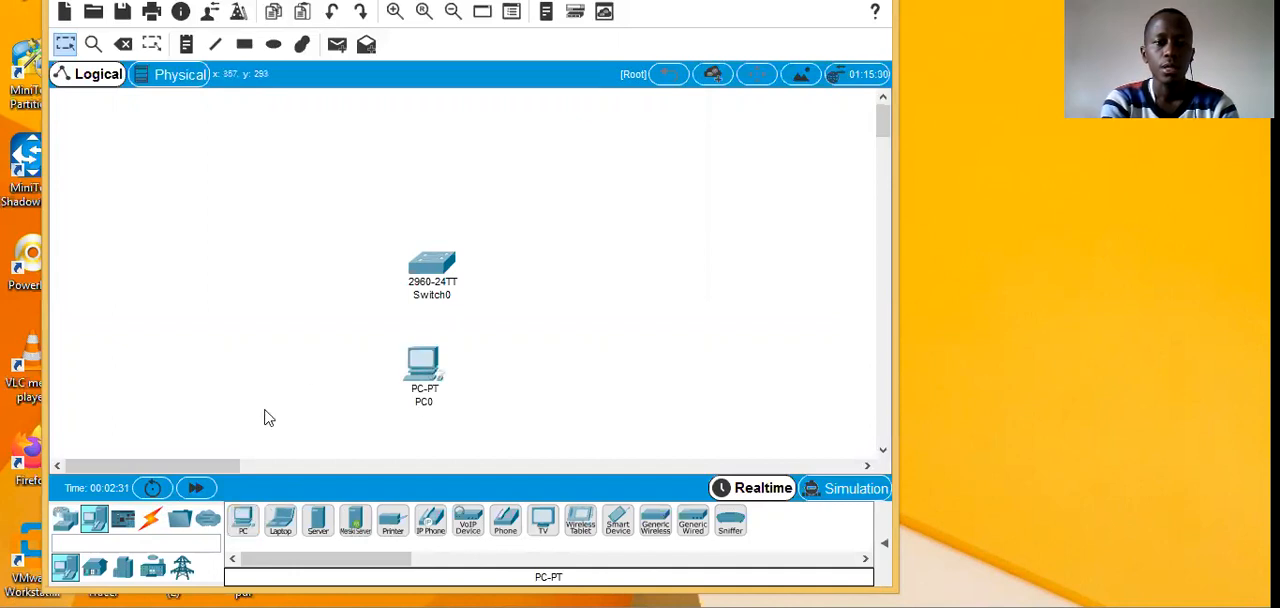
left_click(245, 522)
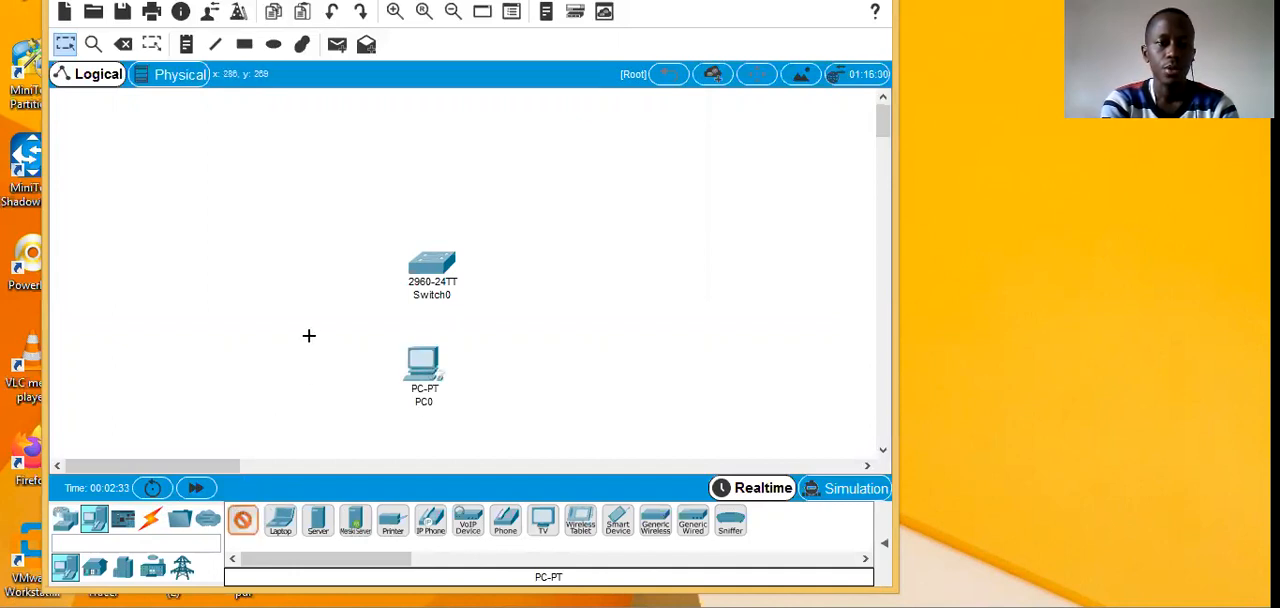
left_click(258, 260)
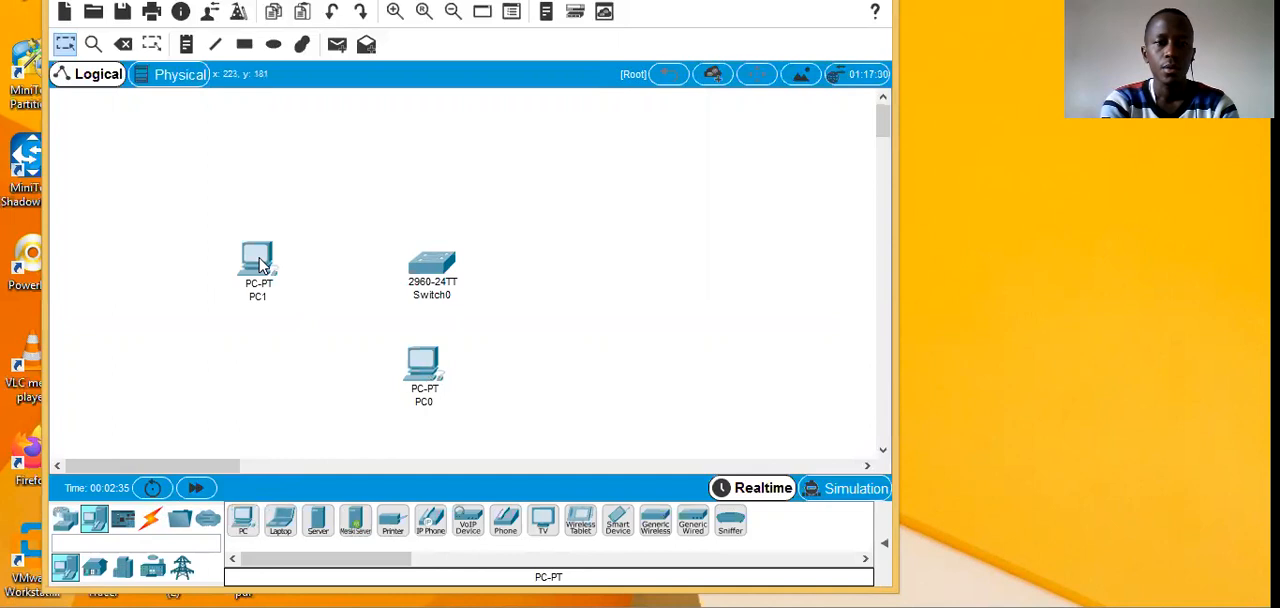
Step: Add two laptops to the workspace, one to the right of the switch and one above it
left_click(280, 521)
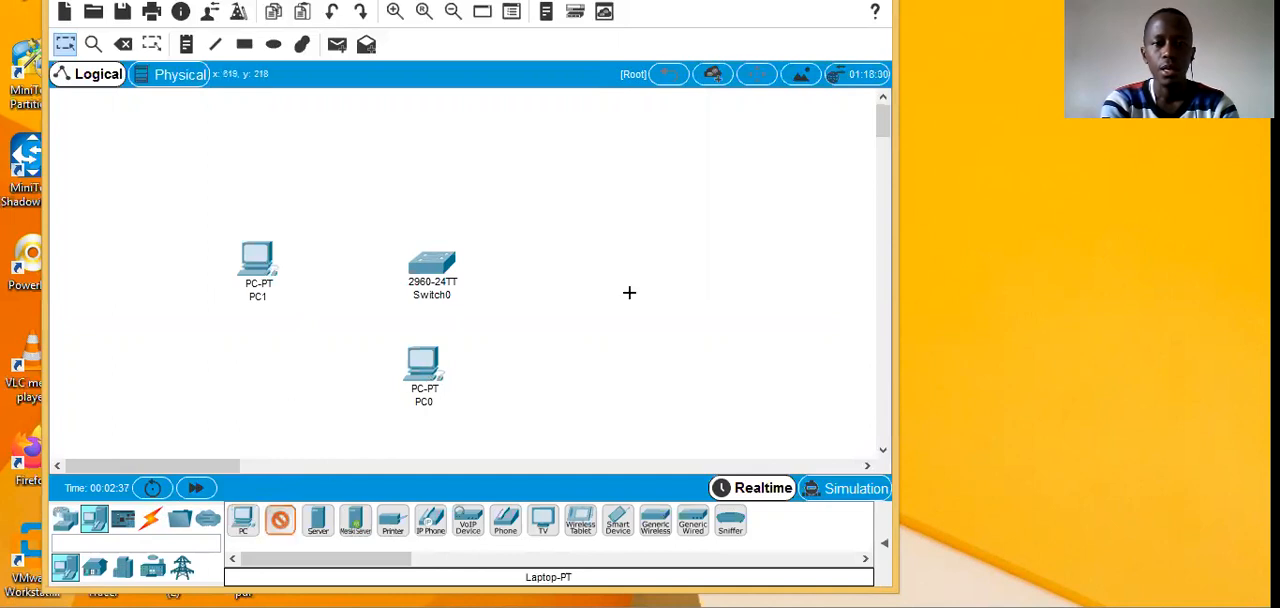
left_click(622, 284)
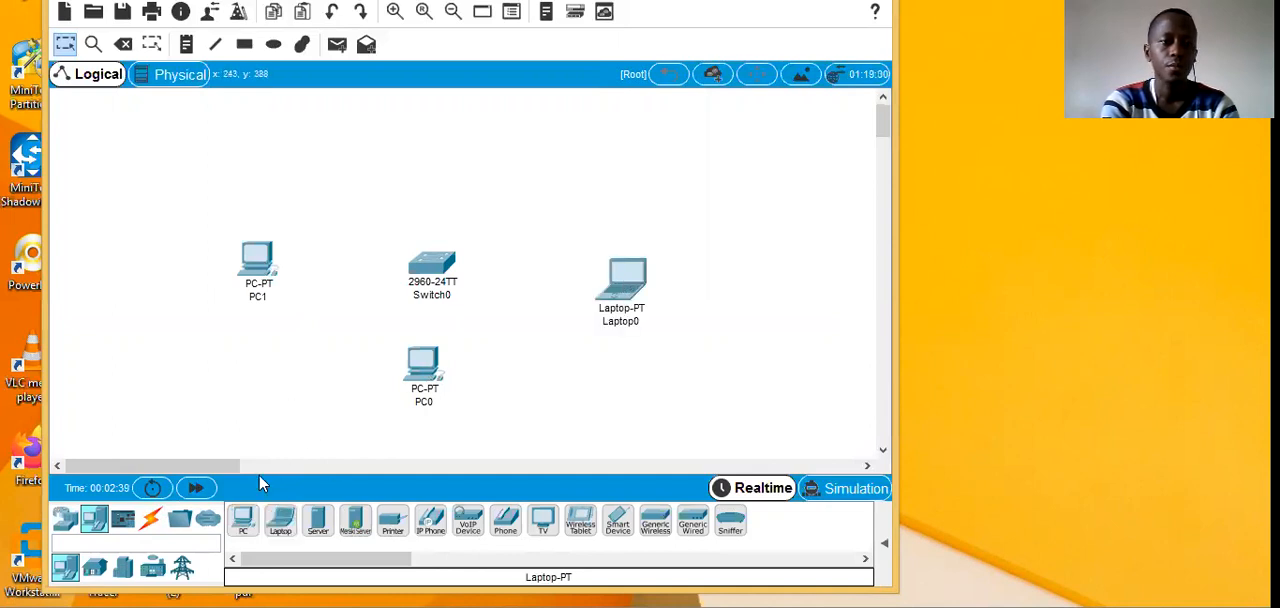
left_click(280, 521)
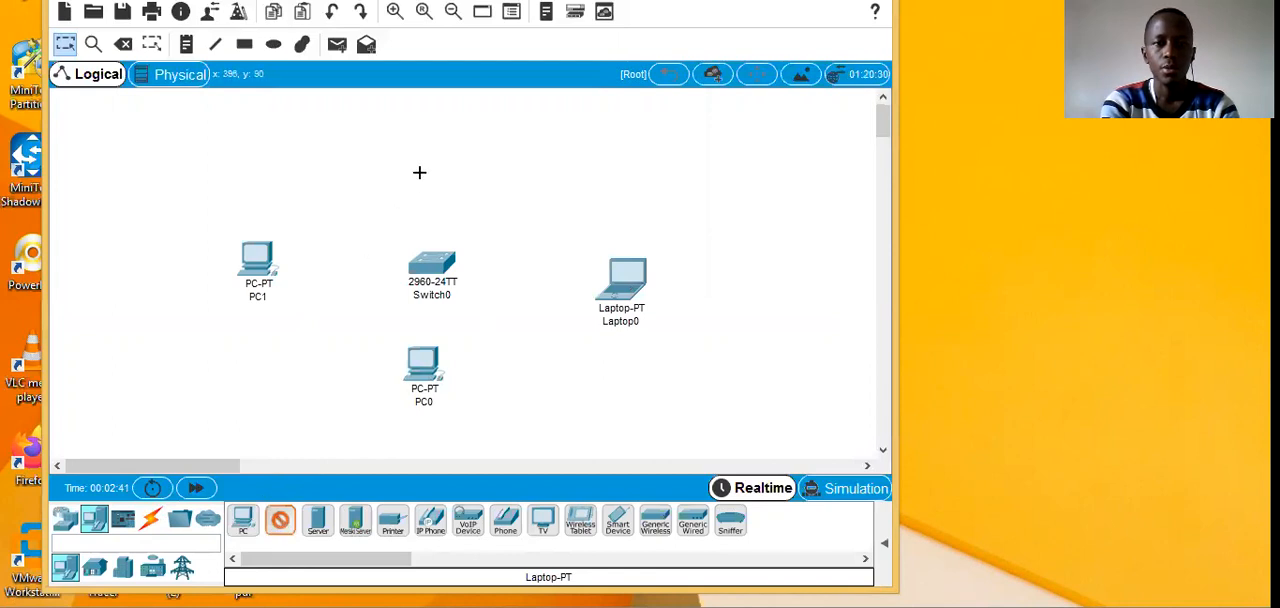
left_click(460, 148)
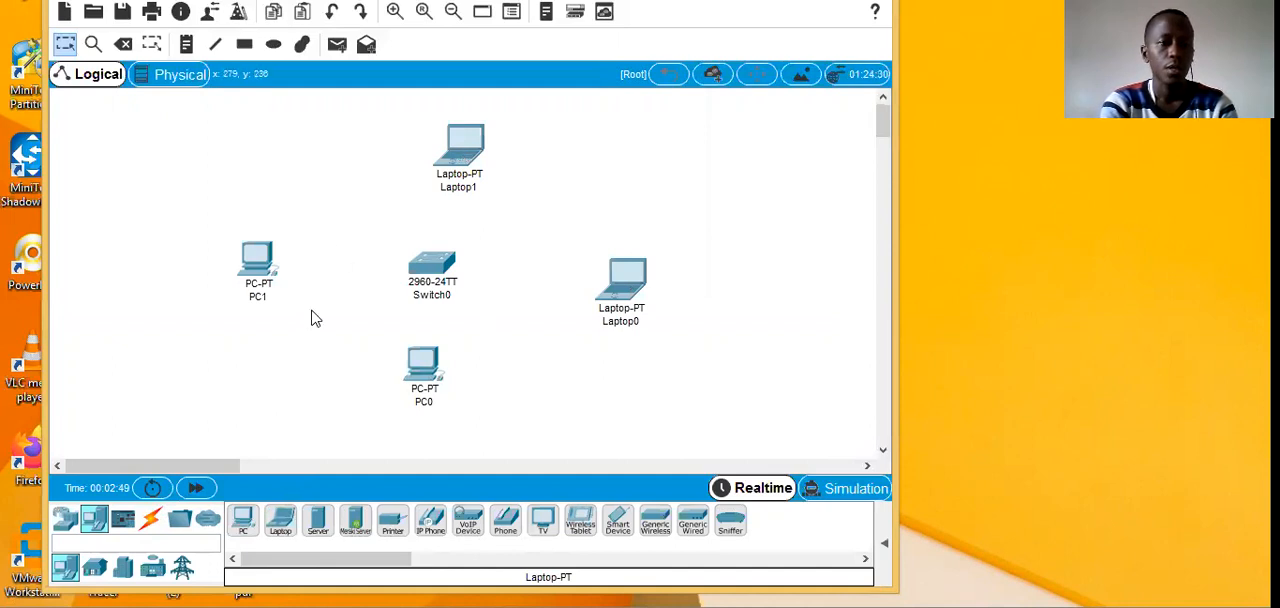
Step: Connect the switch's FastEthernet0/8 port to Laptop1's FastEthernet0 port with a copper straight-through cable
left_click(149, 522)
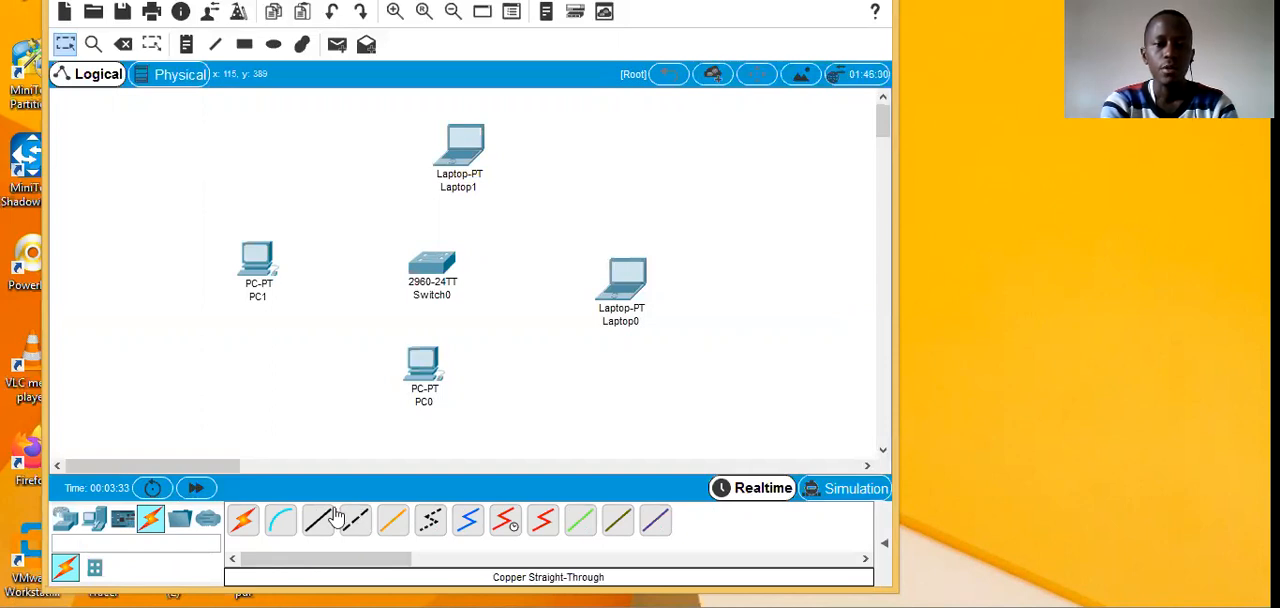
left_click(307, 524)
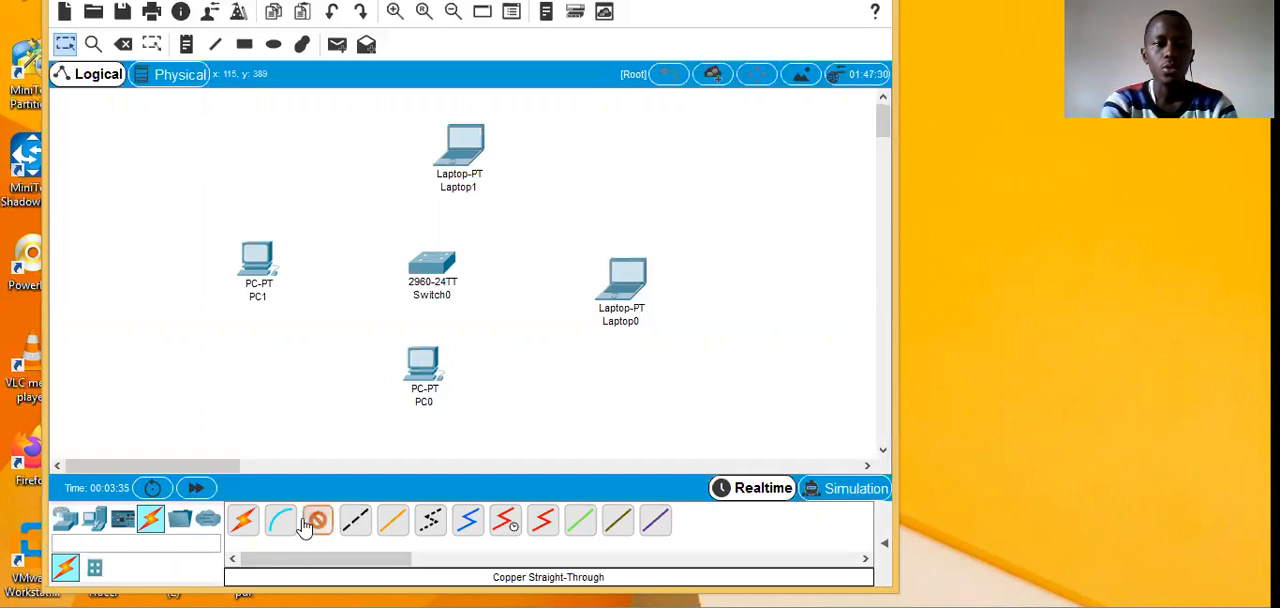
left_click(440, 272)
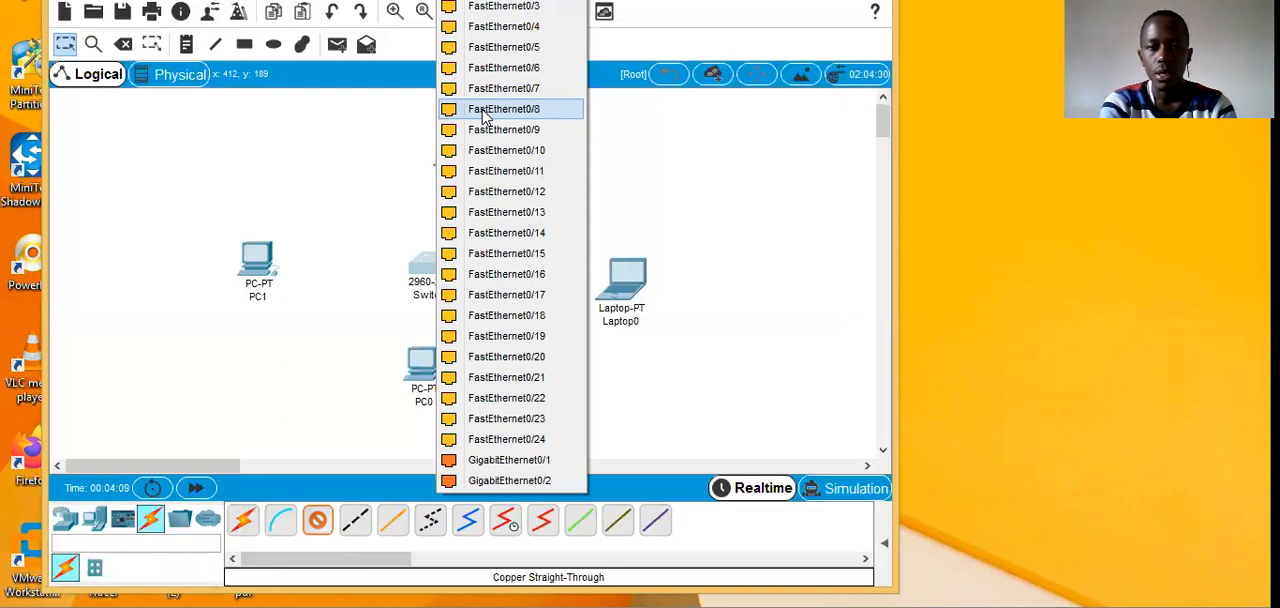
left_click(485, 118)
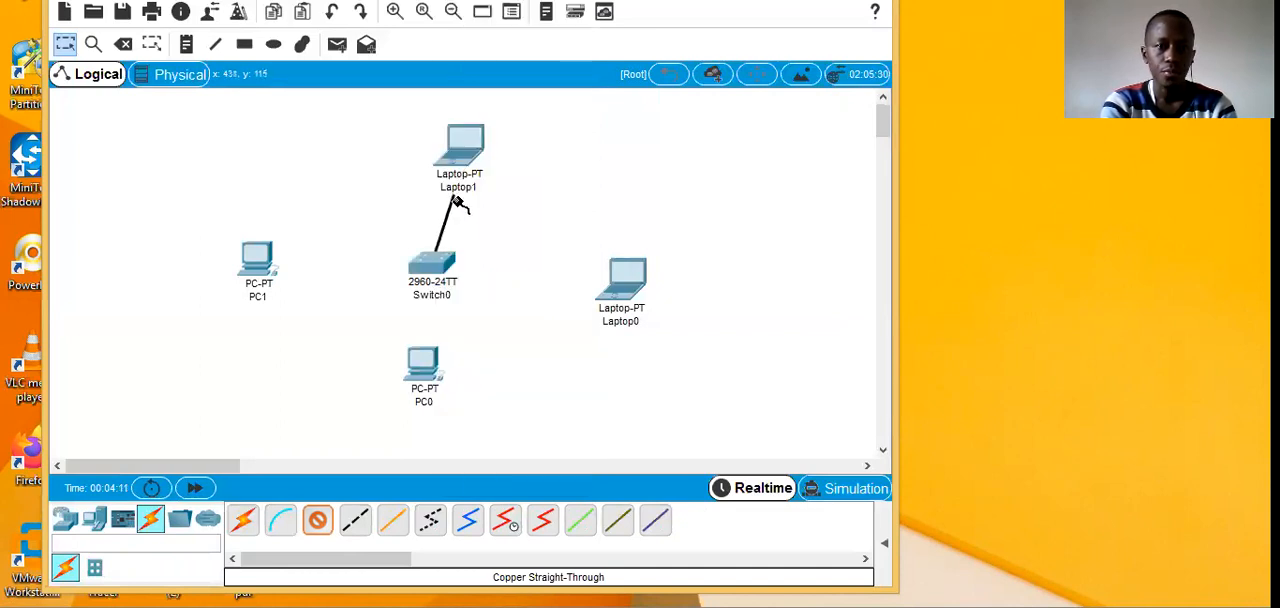
left_click(461, 148)
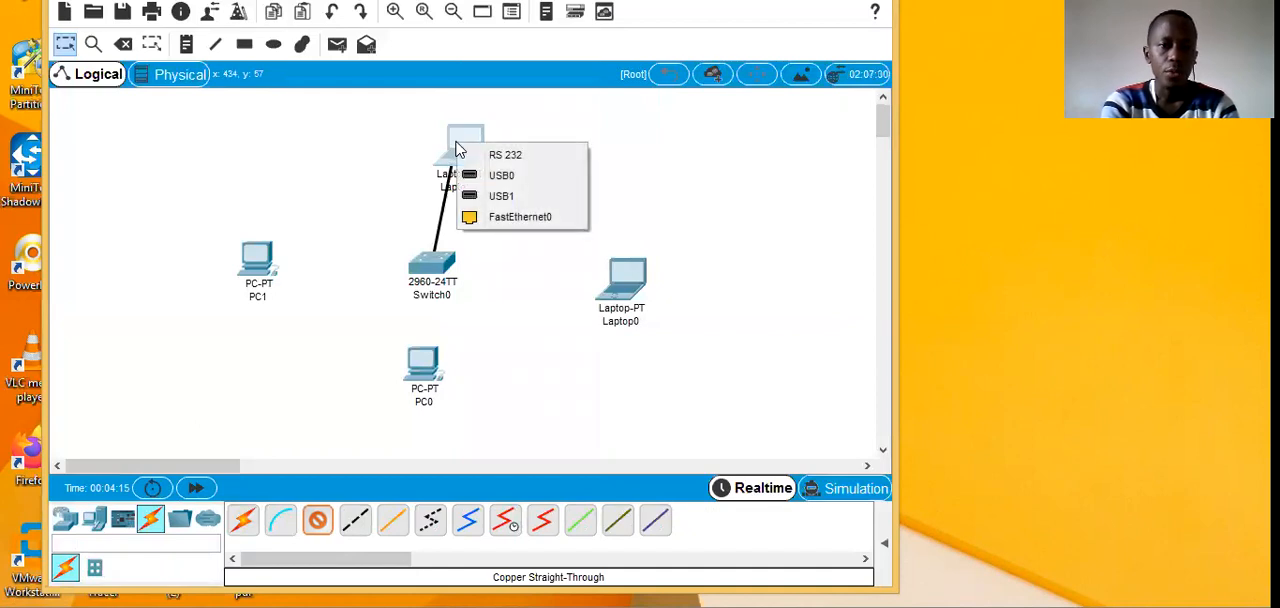
left_click(500, 218)
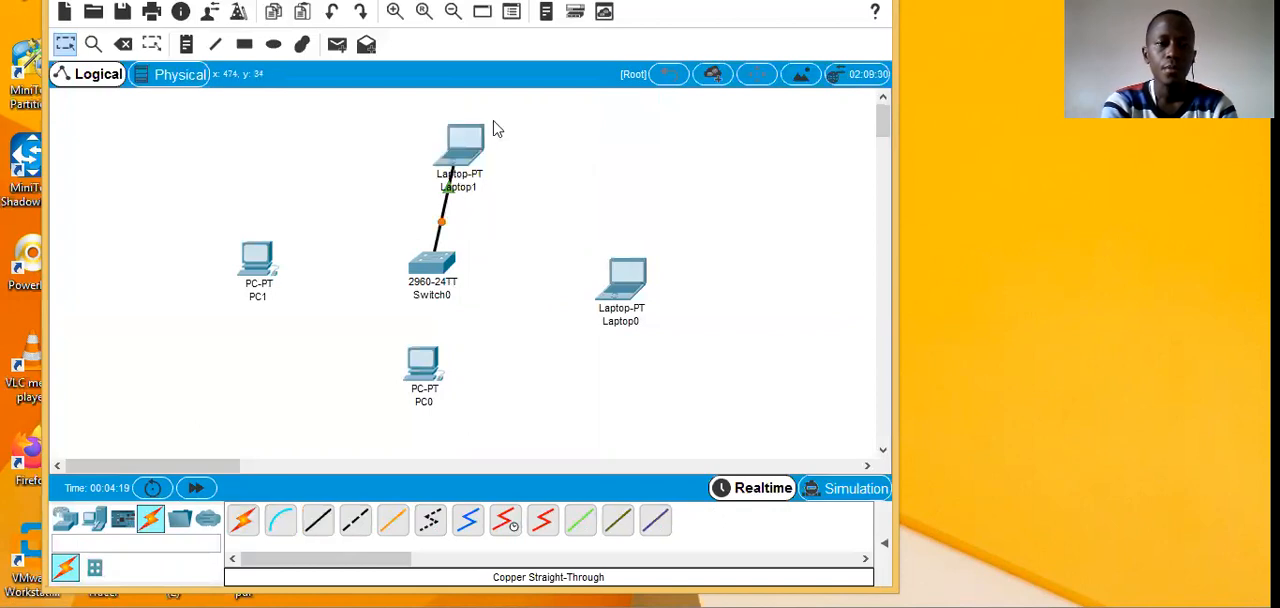
Step: Connect the switch's FastEthernet0/9 port to PC0's FastEthernet0 port with a copper straight-through cable
left_click(317, 521)
left_click(436, 264)
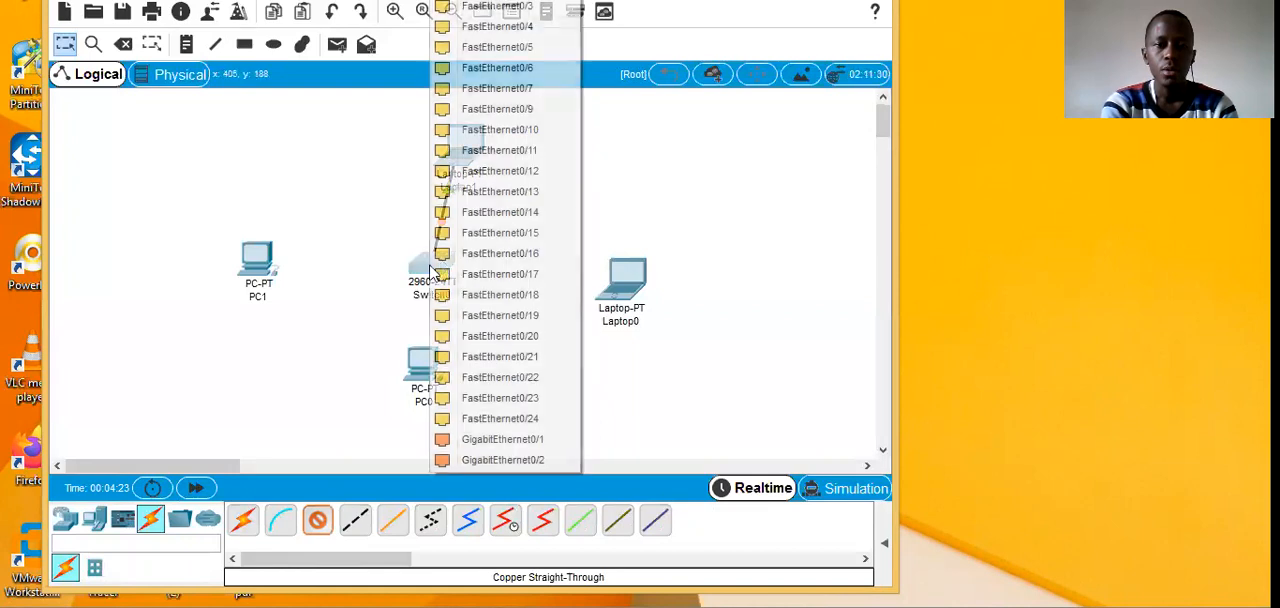
left_click(517, 122)
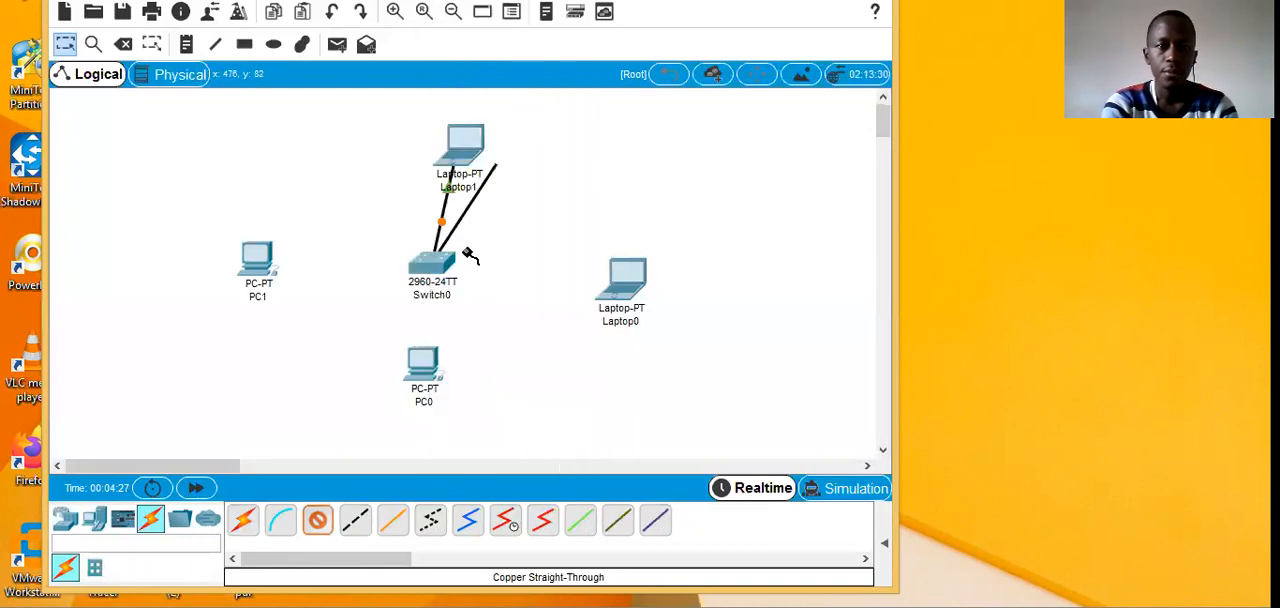
left_click(430, 365)
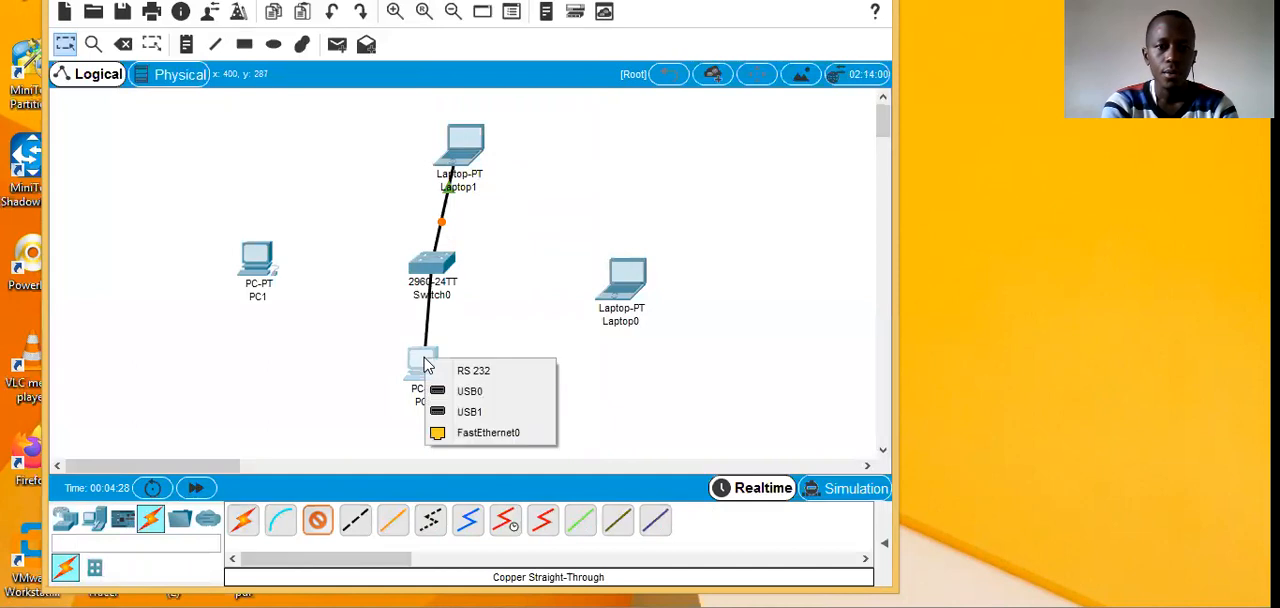
left_click(450, 434)
Step: Connect PC1's FastEthernet0 port to the switch's FastEthernet0/10 port with a copper straight-through cable
left_click(317, 519)
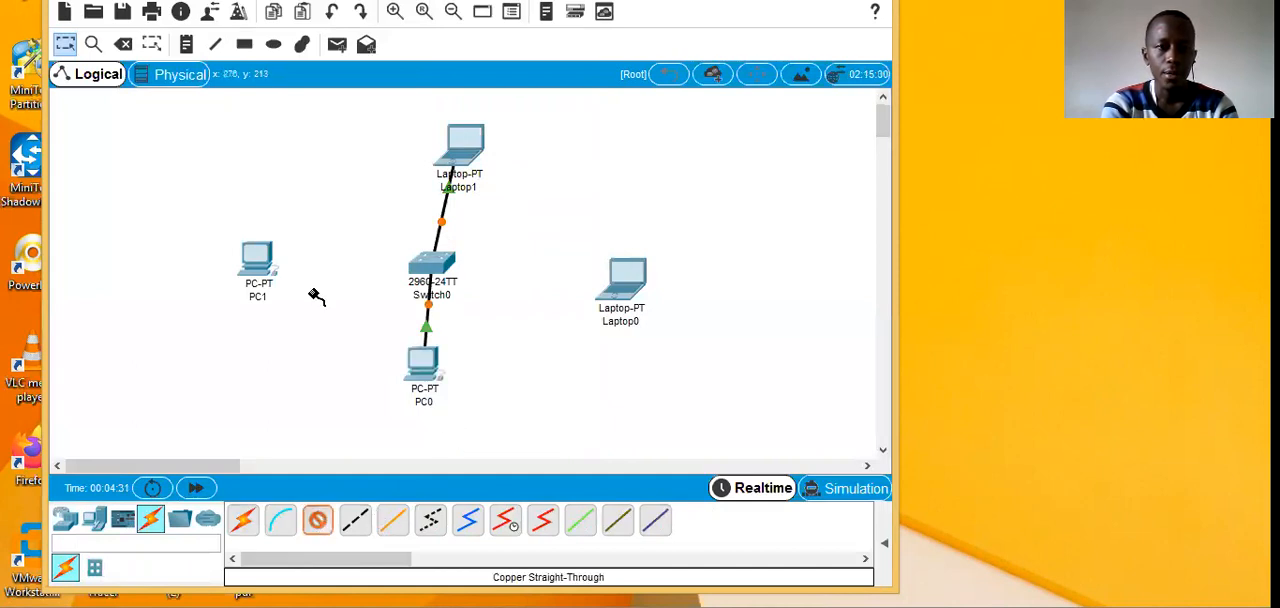
left_click(262, 252)
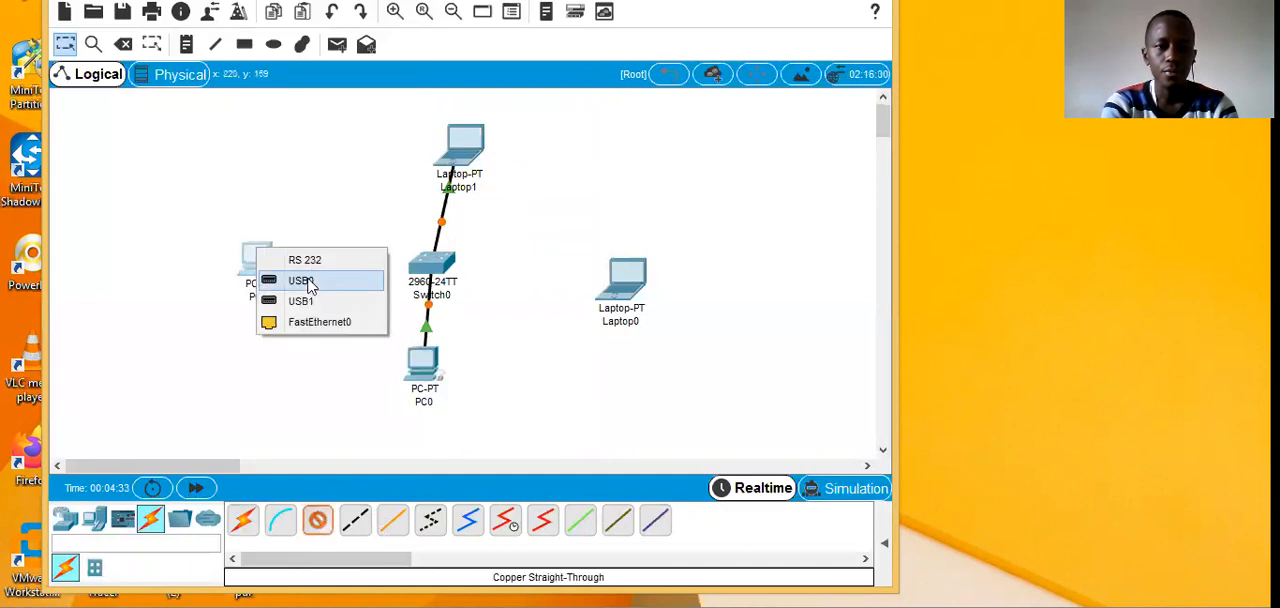
left_click(316, 326)
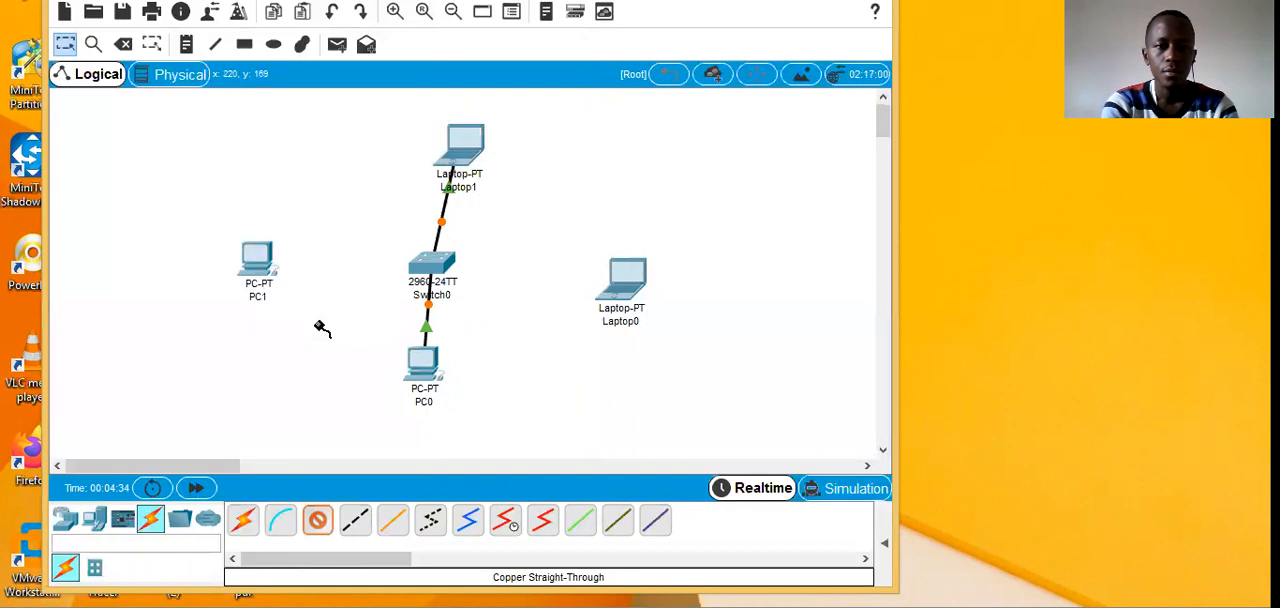
left_click(424, 272)
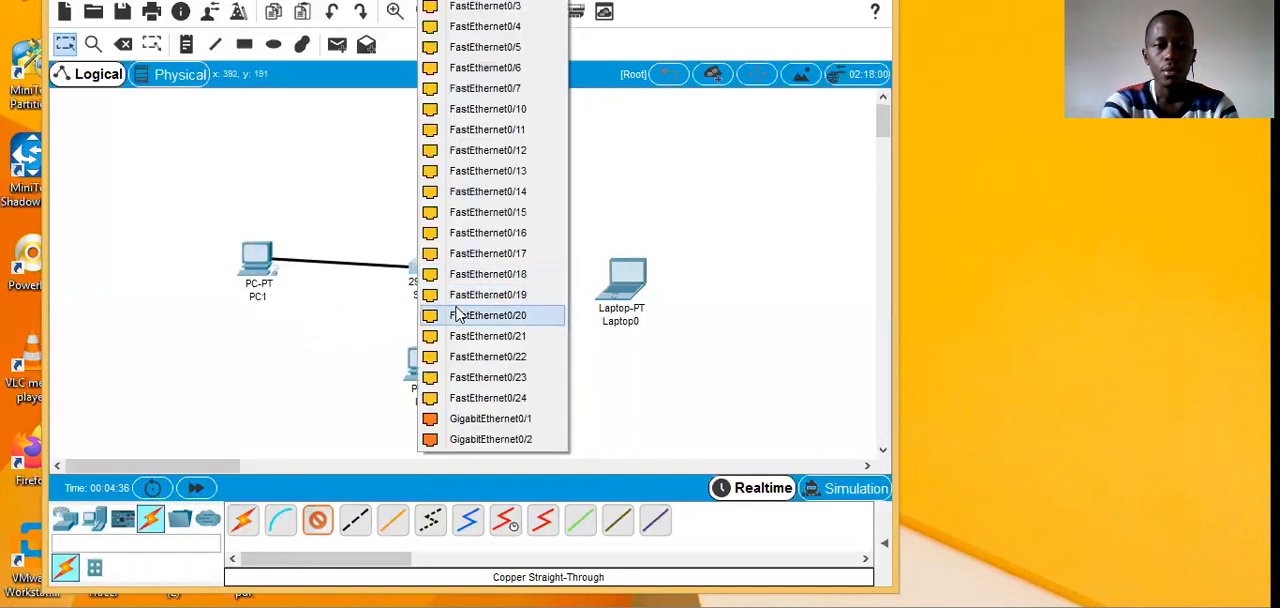
left_click(514, 116)
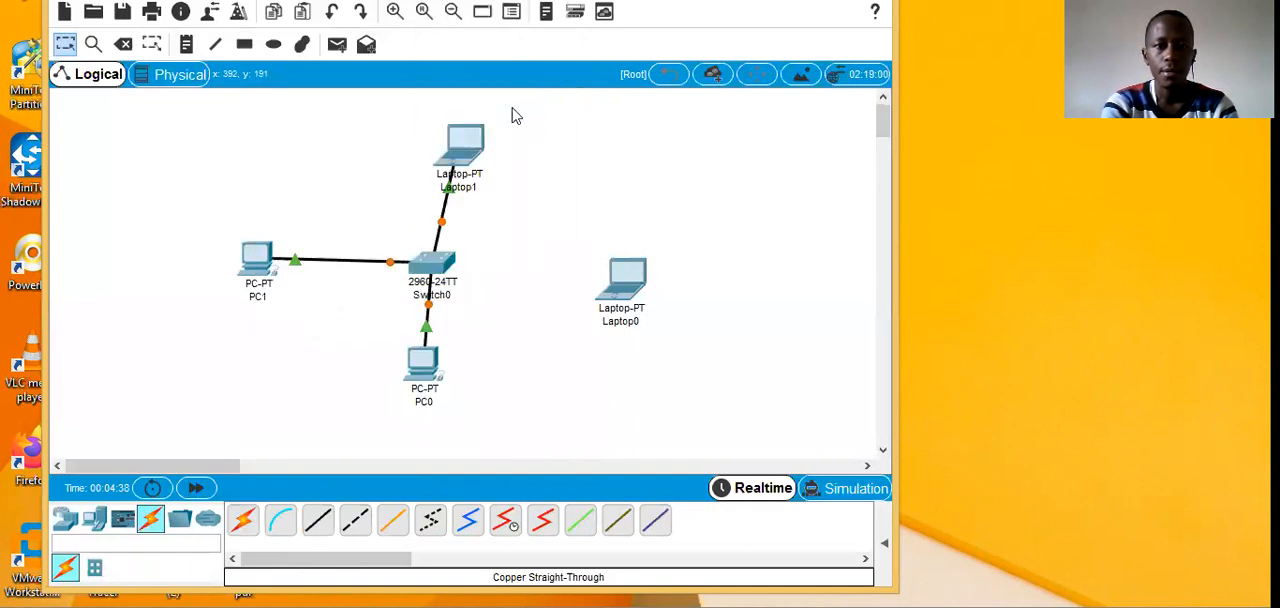
Step: Connect the switch's FastEthernet0/1 port to Laptop0's FastEthernet0 port with a copper straight-through cable
left_click(318, 522)
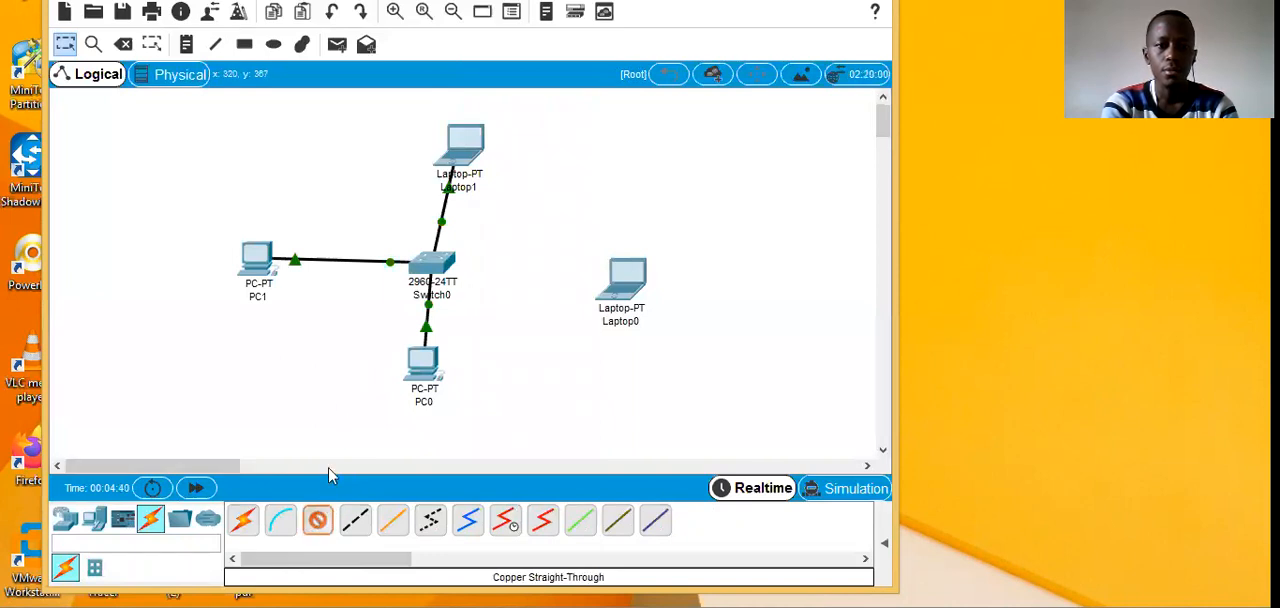
left_click(434, 265)
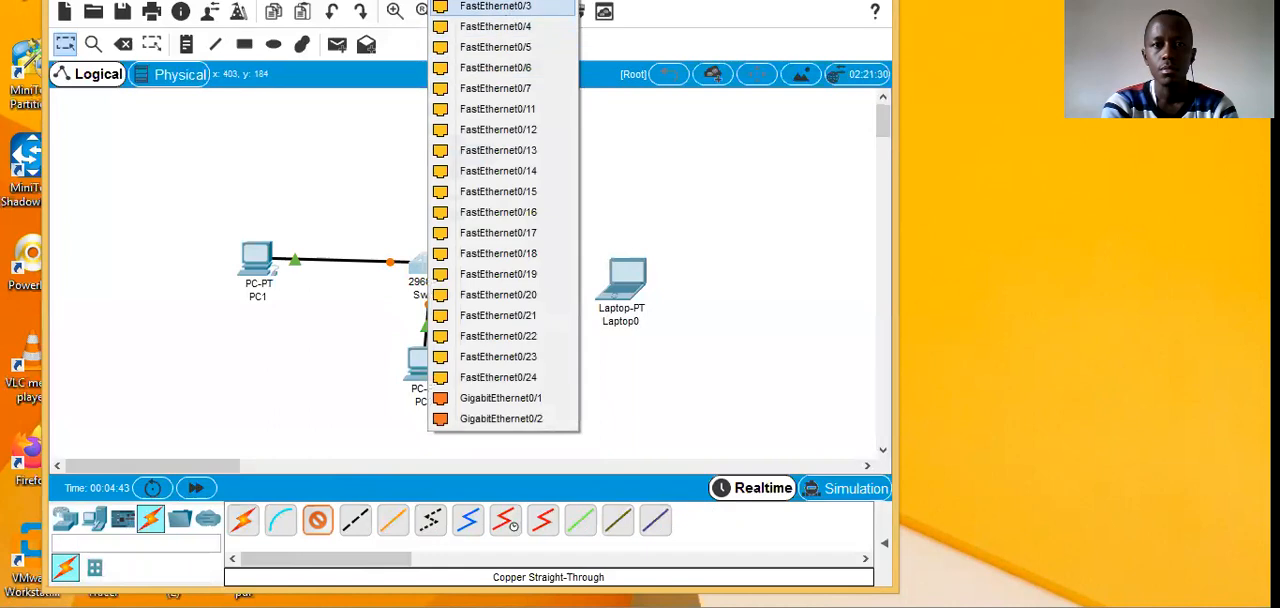
left_click(537, 129)
left_click(623, 277)
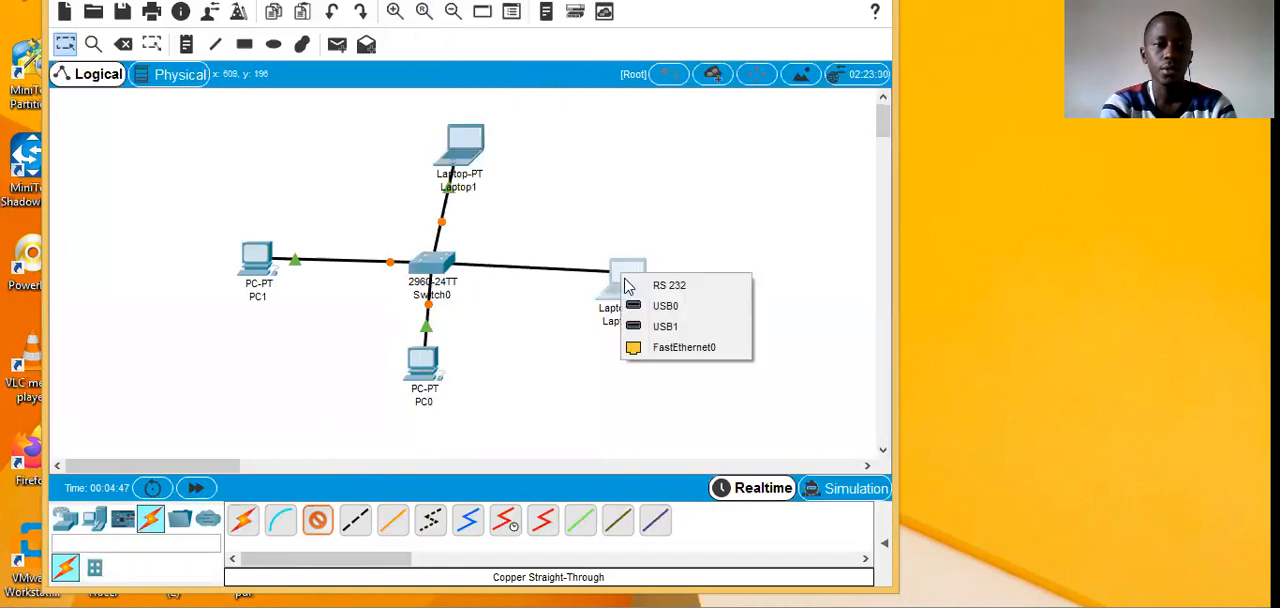
left_click(660, 346)
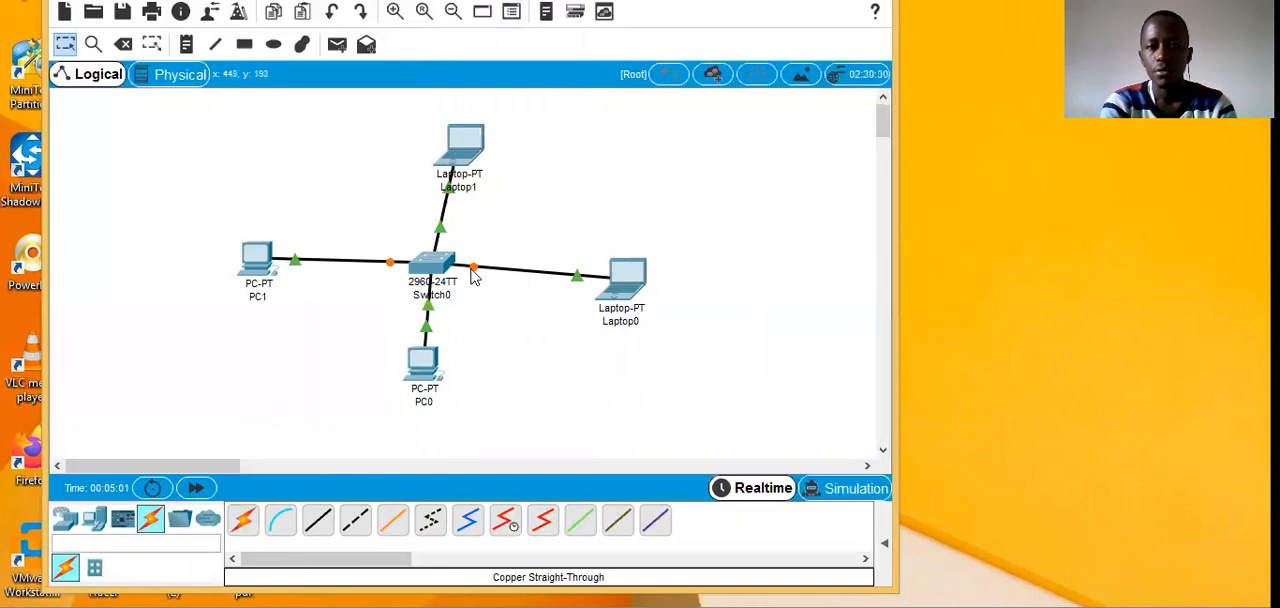
mouse_move(474, 277)
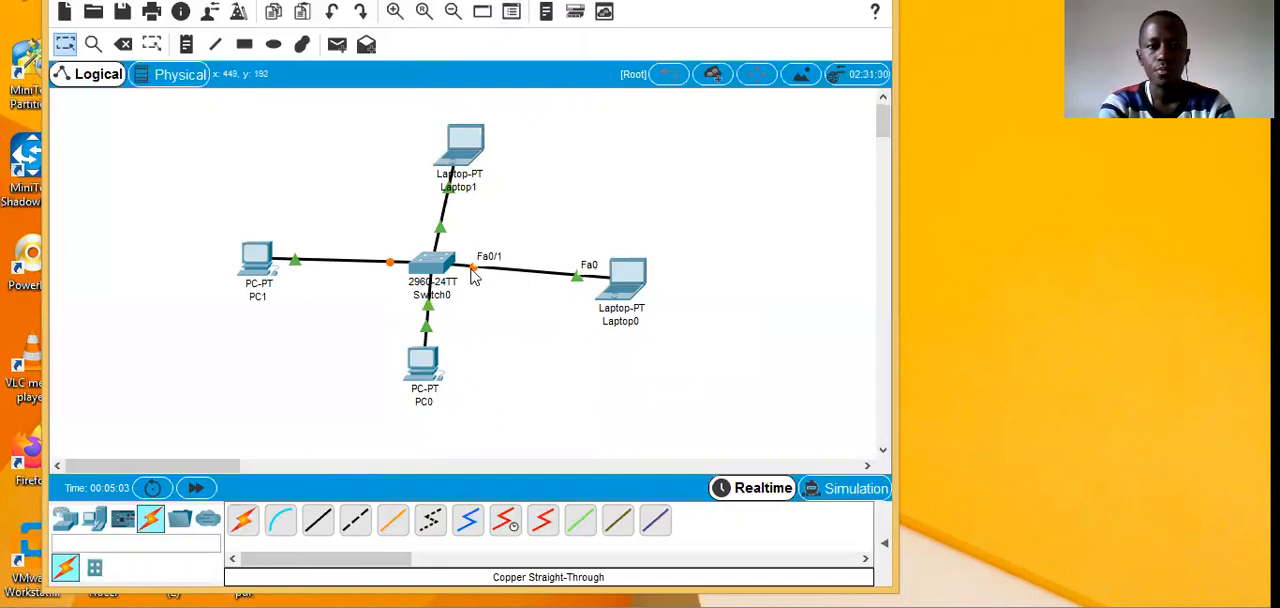